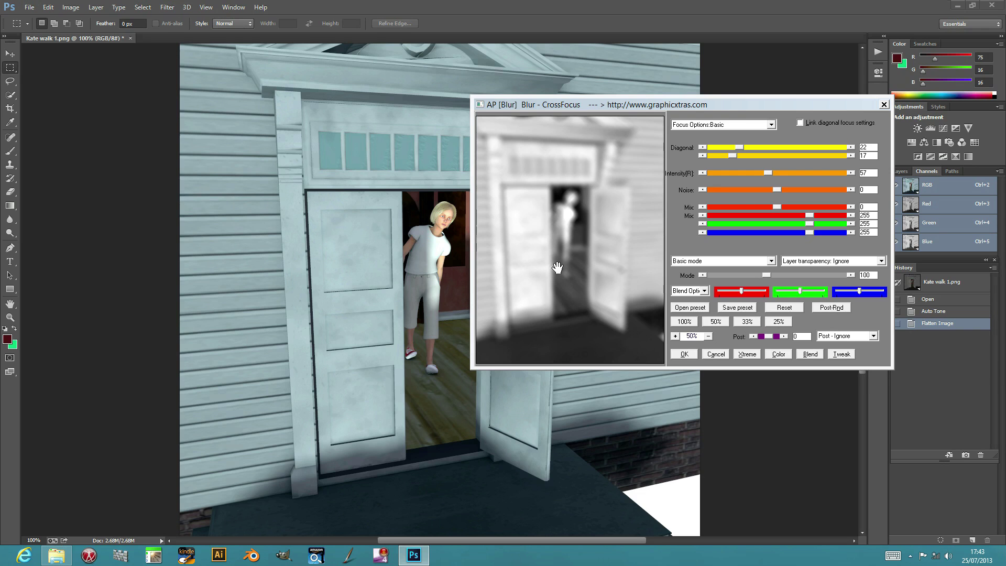
Open the Focus Options dropdown in the CrossFocus dialog to list the focus modes
{"action": "left_click", "coordinate": [722, 122]}
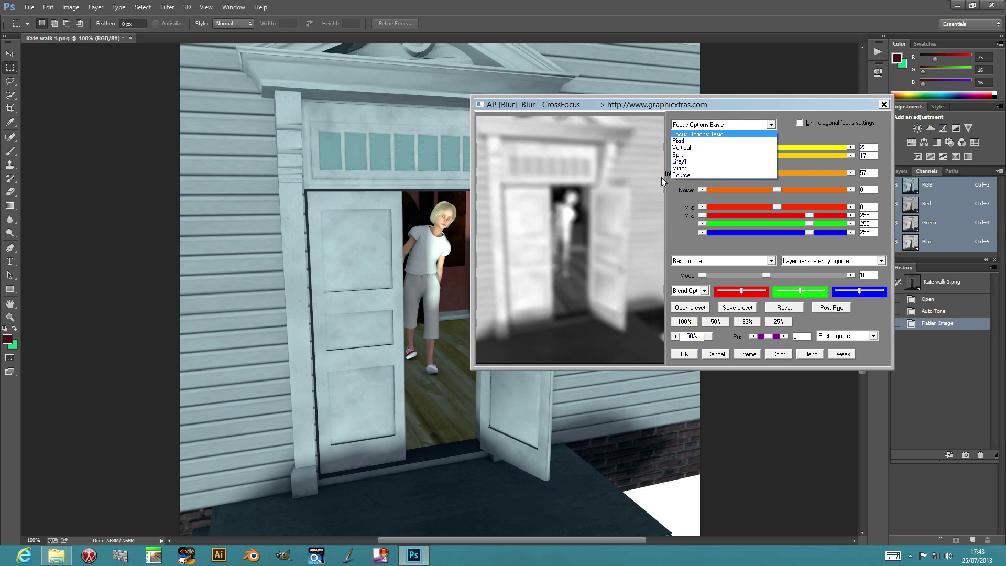
Preview the Pixel, Vertical, Gray1, Mirror and Source focus modes, then switch back to Basic
{"action": "left_click", "coordinate": [692, 141]}
{"action": "left_click", "coordinate": [691, 129]}
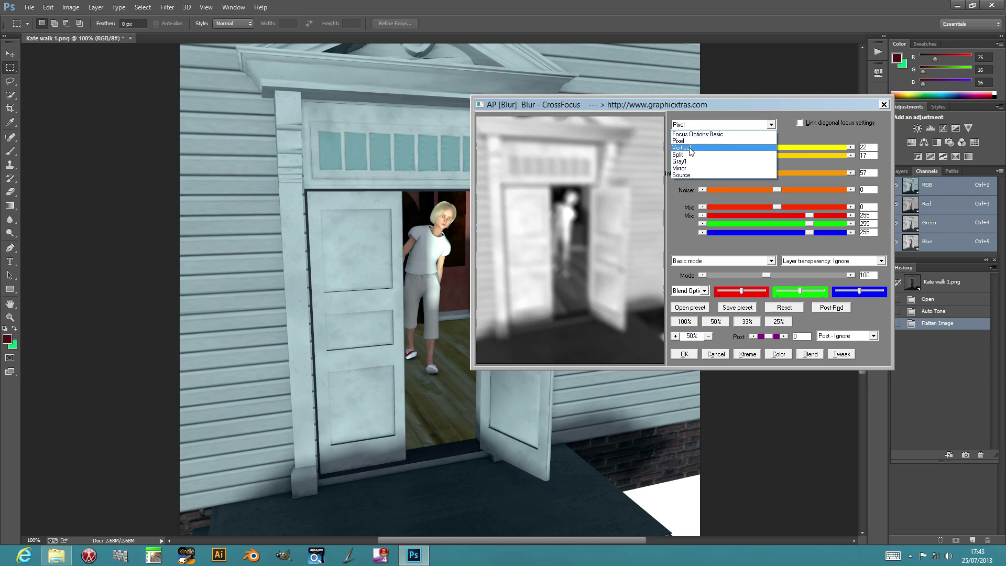
{"action": "left_click", "coordinate": [690, 153]}
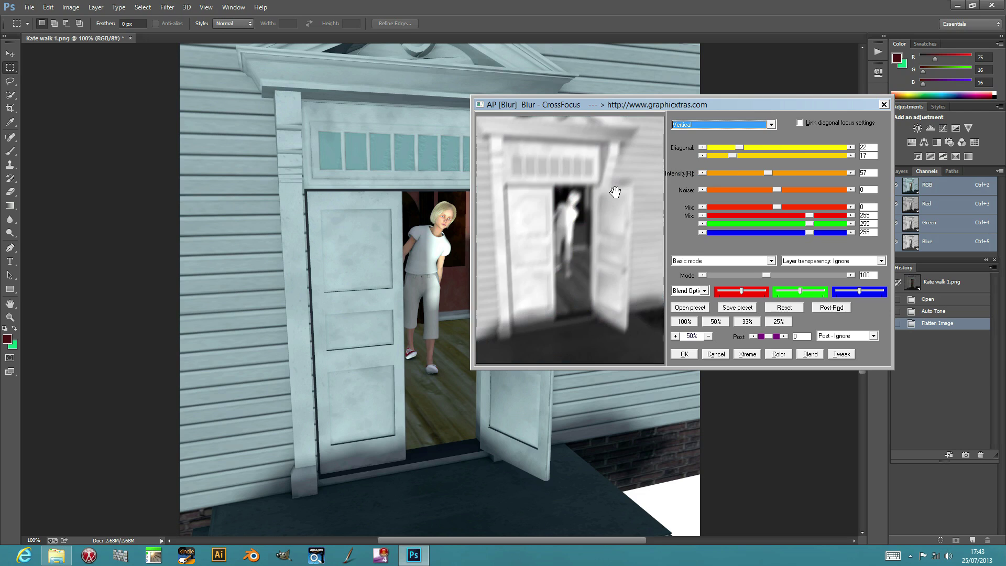
{"action": "left_click", "coordinate": [706, 126]}
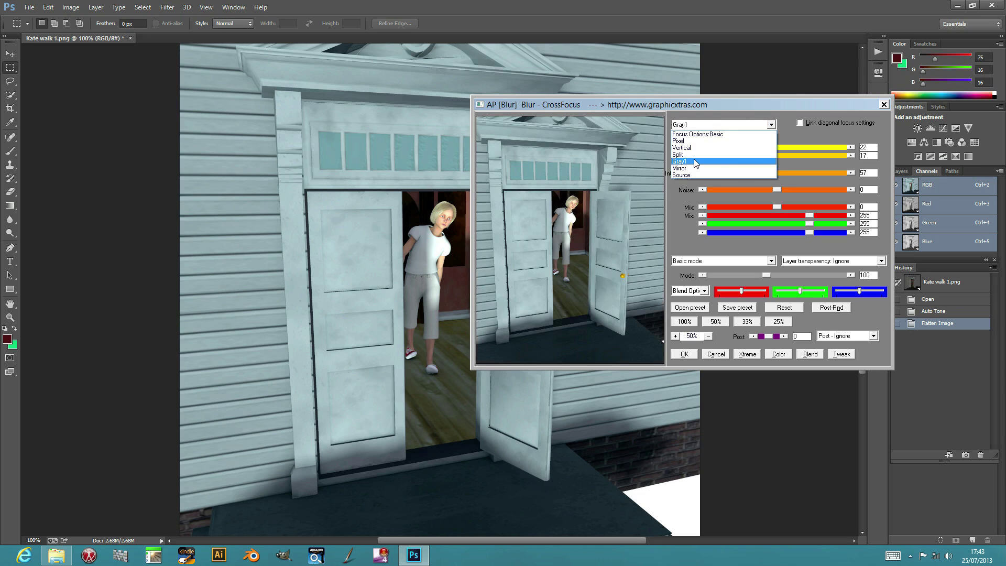
{"action": "left_click", "coordinate": [693, 160]}
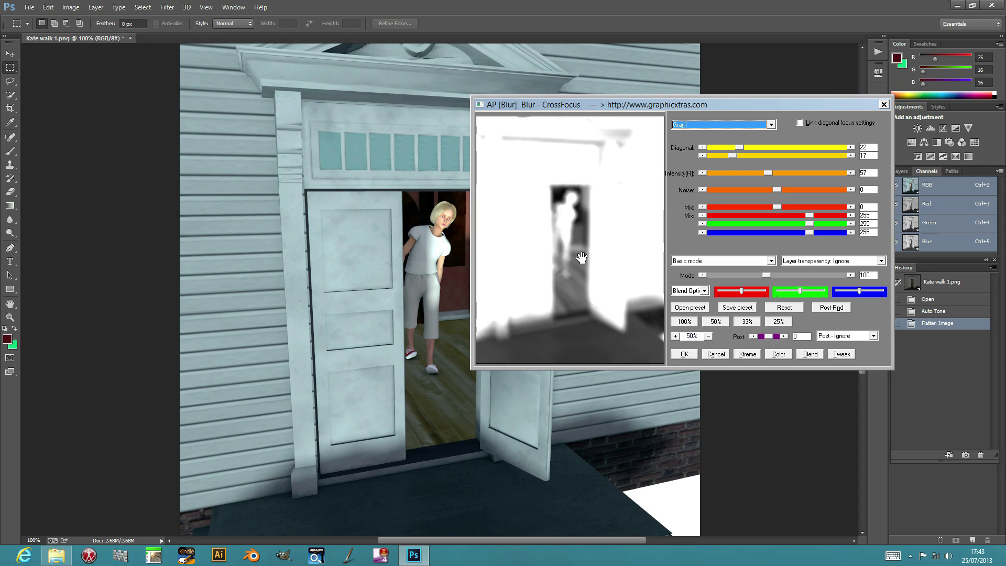
{"action": "left_click", "coordinate": [720, 124]}
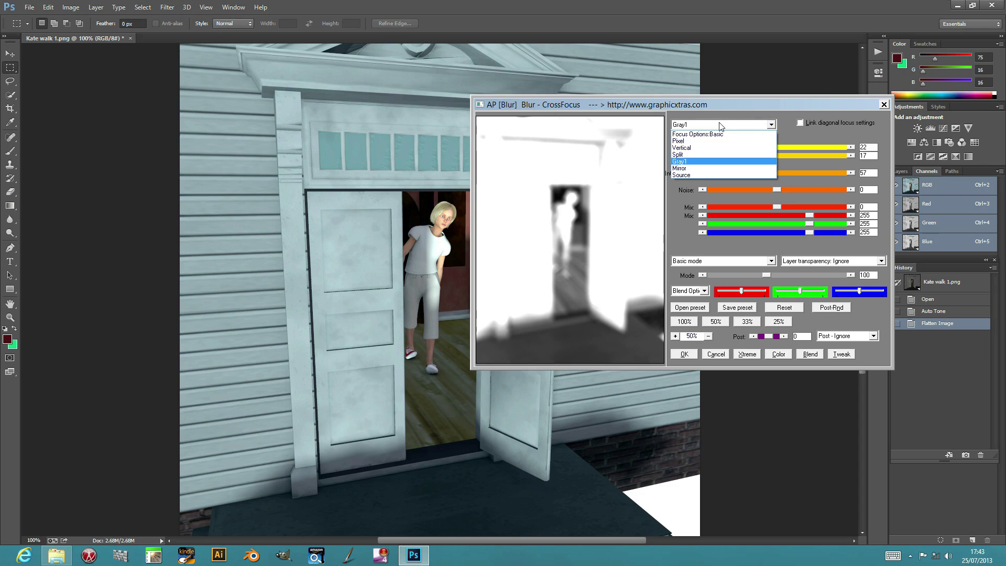
{"action": "left_click", "coordinate": [688, 169]}
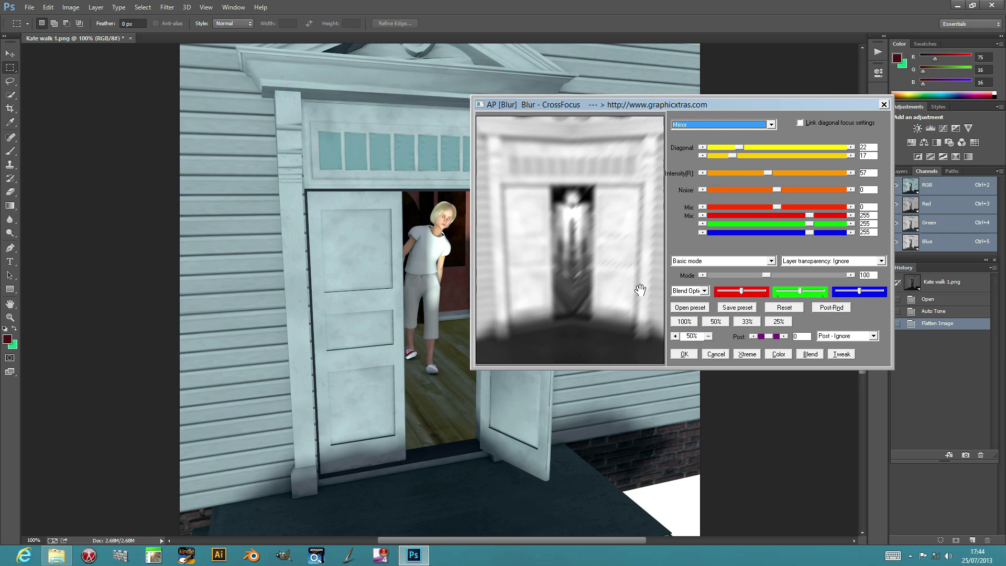
{"action": "left_click", "coordinate": [701, 124]}
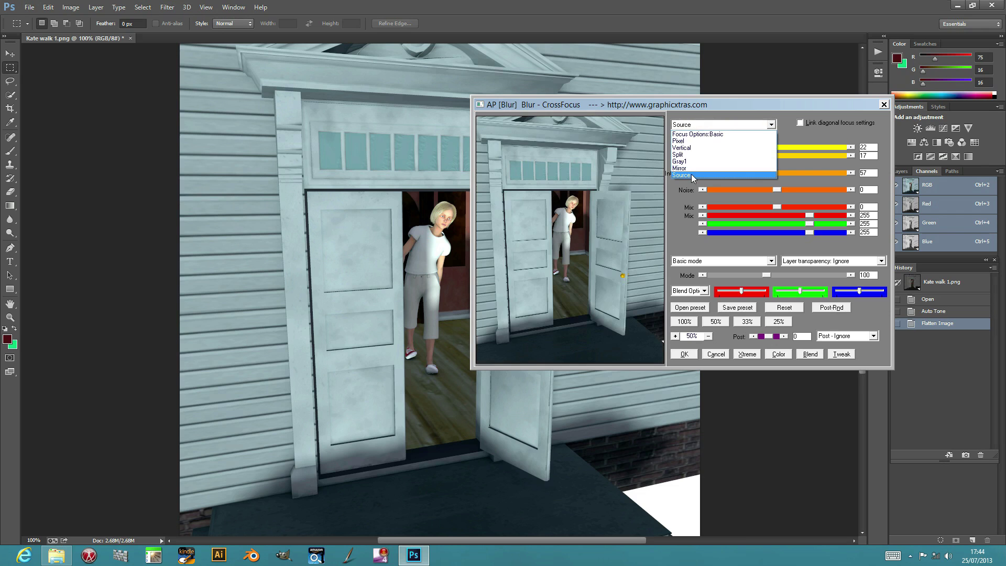
{"action": "left_click", "coordinate": [690, 175]}
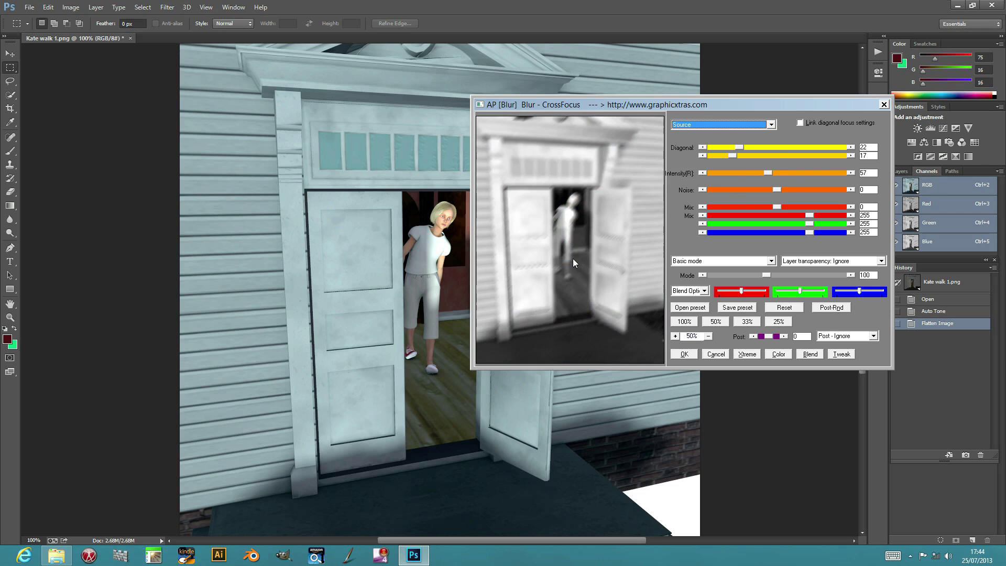
{"action": "left_click", "coordinate": [722, 124]}
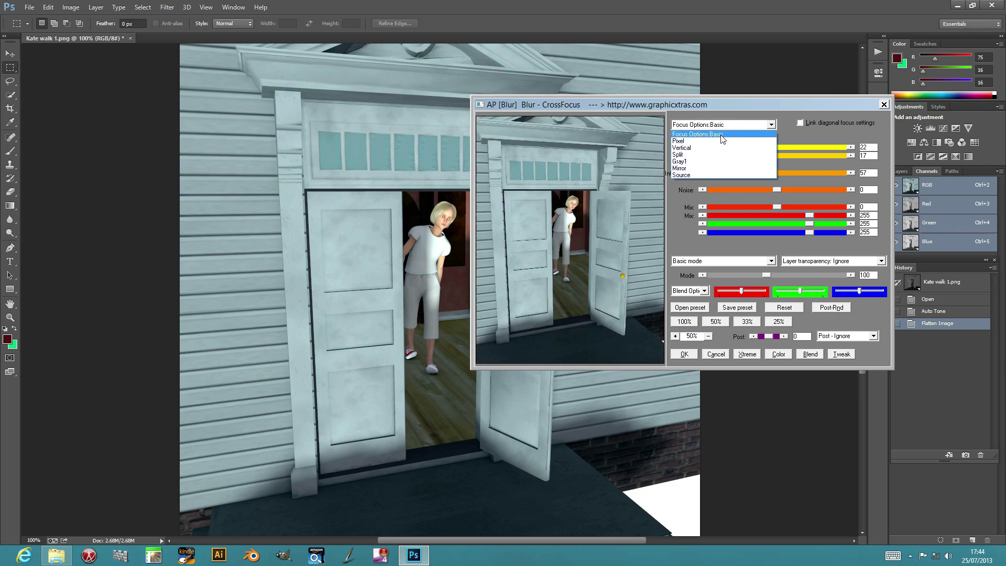
{"action": "left_click", "coordinate": [720, 135]}
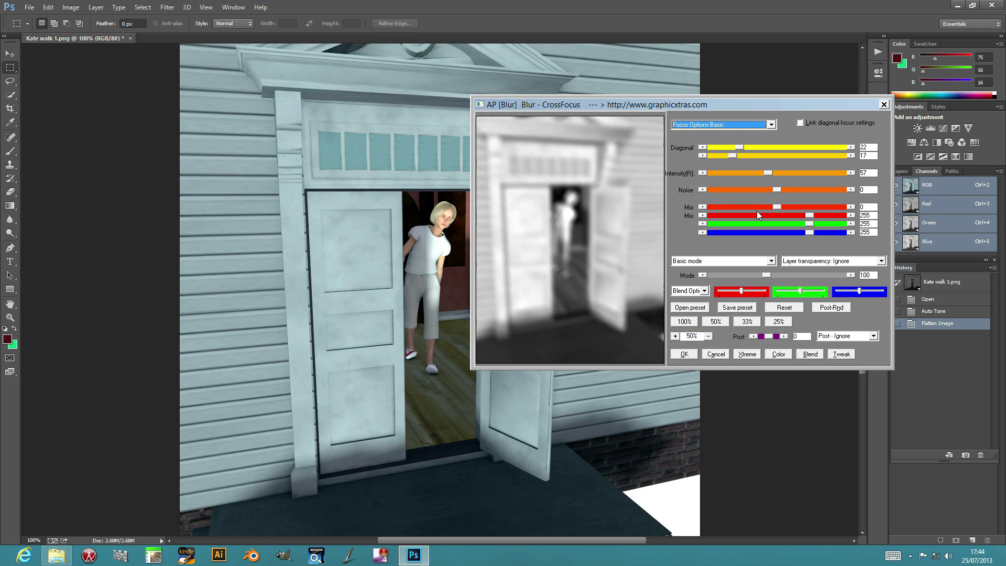
Set the first Diagonal value to 26 and drag the second Diagonal down to 3
{"action": "left_click", "coordinate": [740, 147]}
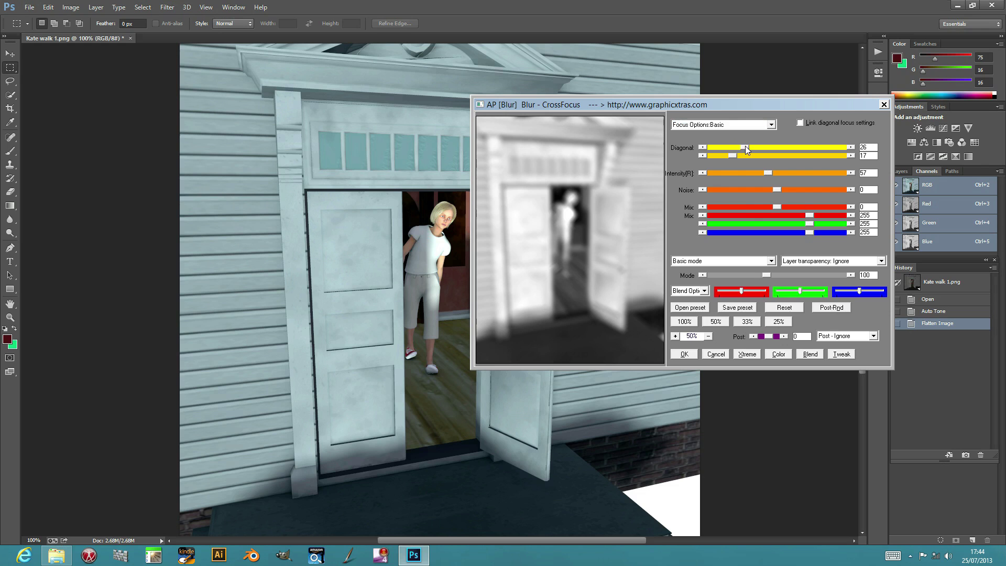
{"action": "left_click", "coordinate": [745, 147]}
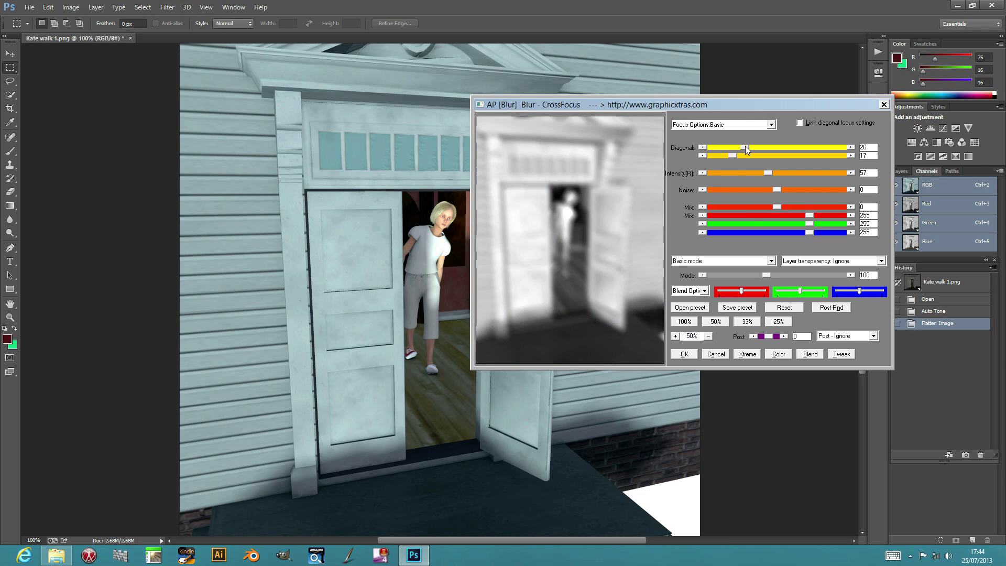
{"action": "left_click", "coordinate": [745, 147]}
{"action": "left_click_drag", "start_coordinate": [731, 158], "coordinate": [779, 156]}
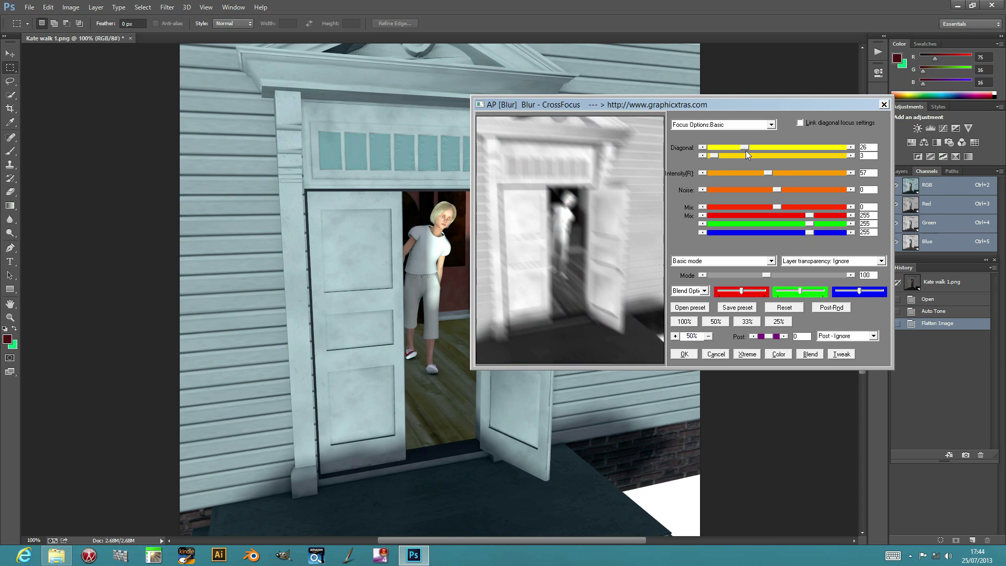
Adjust the Intensity[R] slider down and back up, settling at 52
{"action": "left_click", "coordinate": [808, 174]}
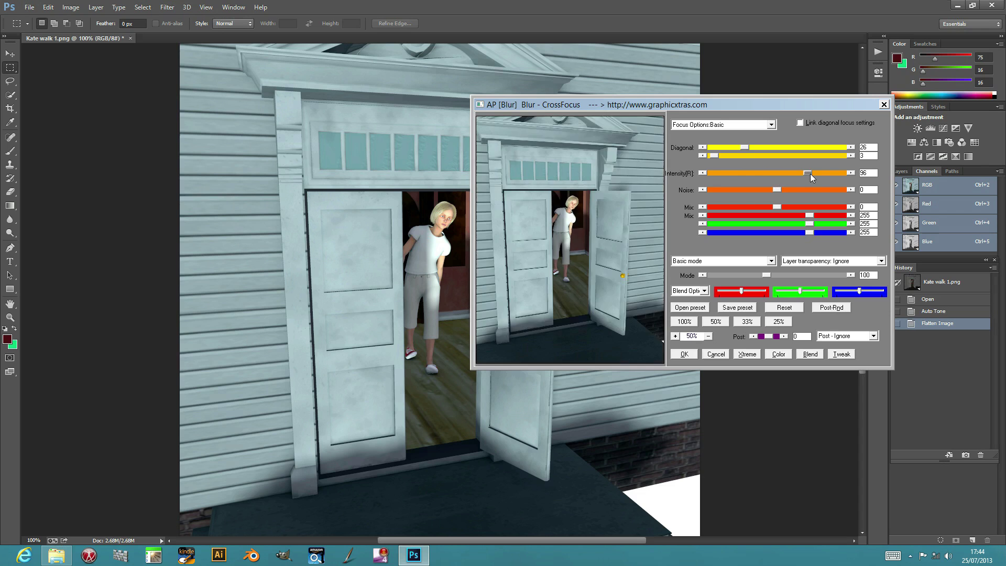
{"action": "left_click_drag", "start_coordinate": [805, 174], "coordinate": [799, 174]}
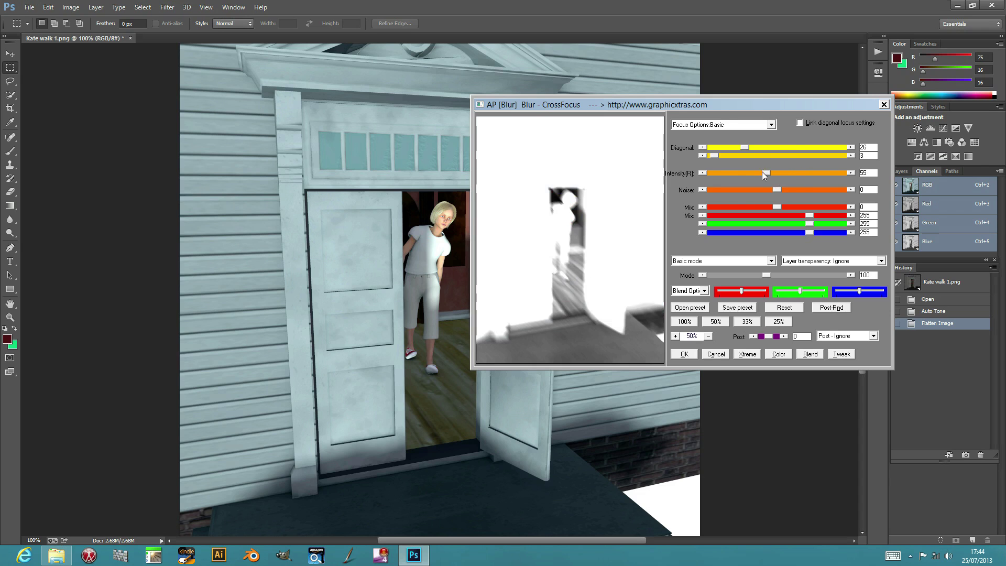
{"action": "left_click_drag", "start_coordinate": [762, 173], "coordinate": [736, 172]}
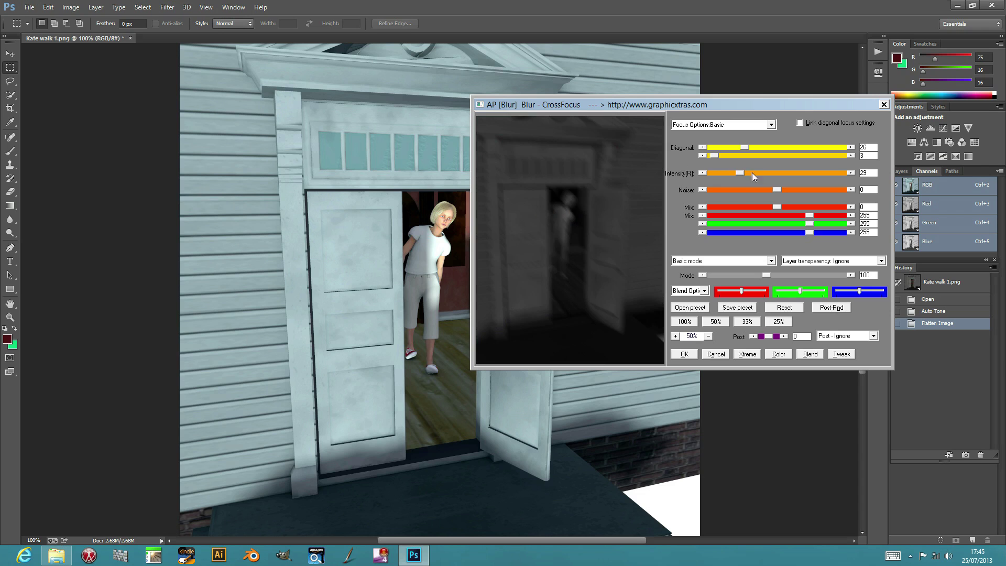
{"action": "left_click_drag", "start_coordinate": [740, 173], "coordinate": [769, 172]}
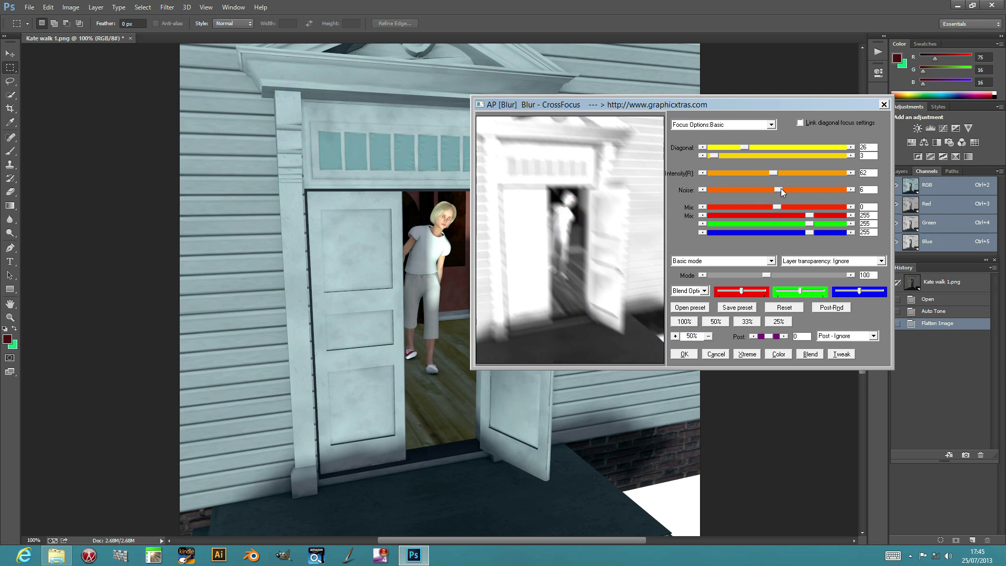
Lower Noise to about 22 and set the mix values to 212, 204, -162 and -142
{"action": "left_click_drag", "start_coordinate": [816, 190], "coordinate": [812, 189]}
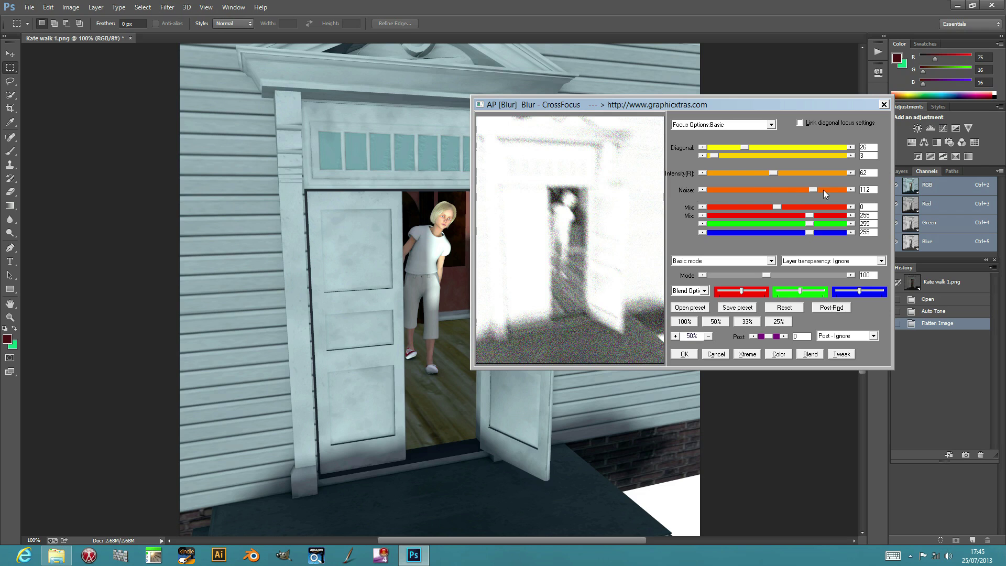
{"action": "left_click_drag", "start_coordinate": [784, 189], "coordinate": [750, 214]}
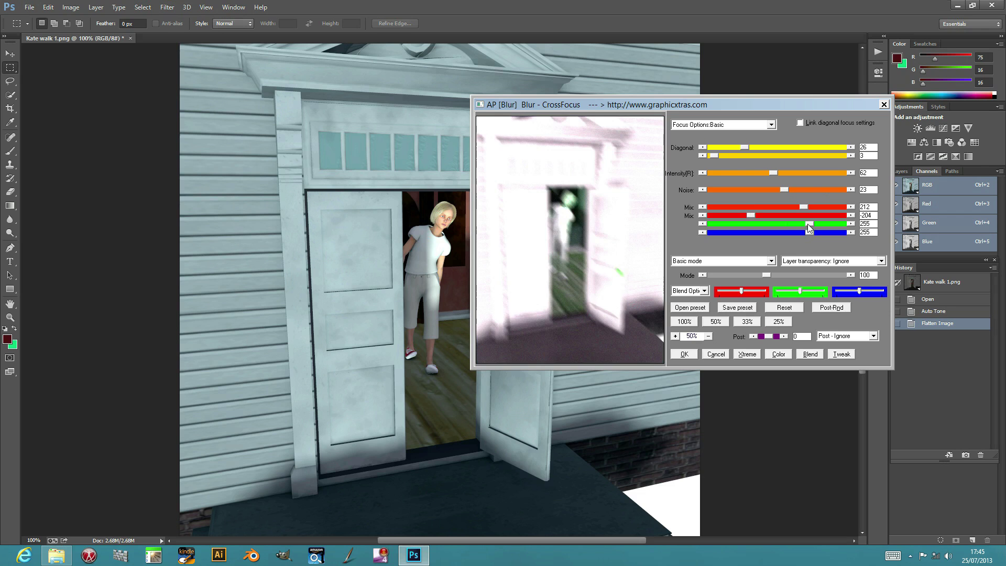
{"action": "left_click_drag", "start_coordinate": [809, 223], "coordinate": [761, 234]}
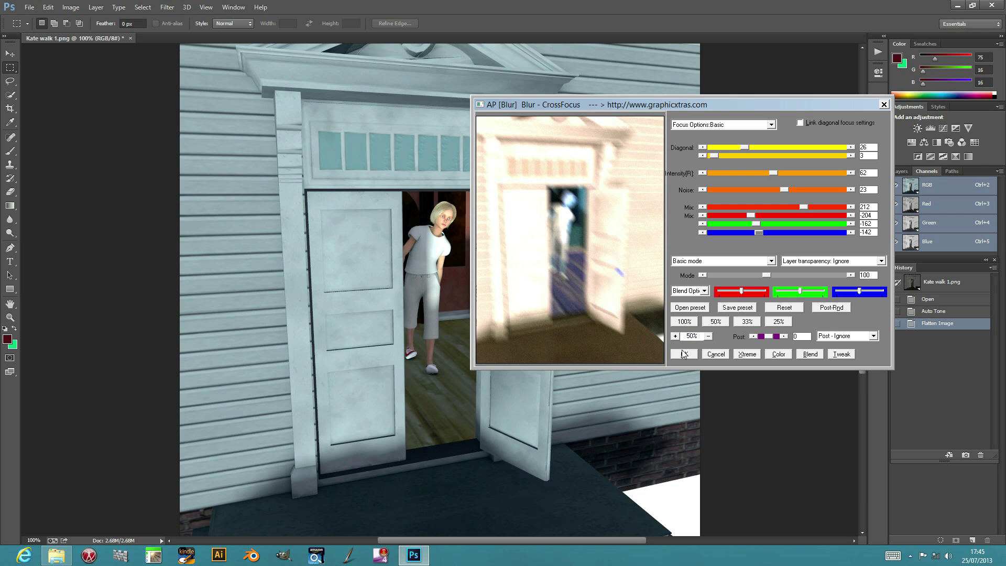
Cycle the Blend setting from Sol to Limited and apply the CrossFocus blur
{"action": "left_click", "coordinate": [812, 355]}
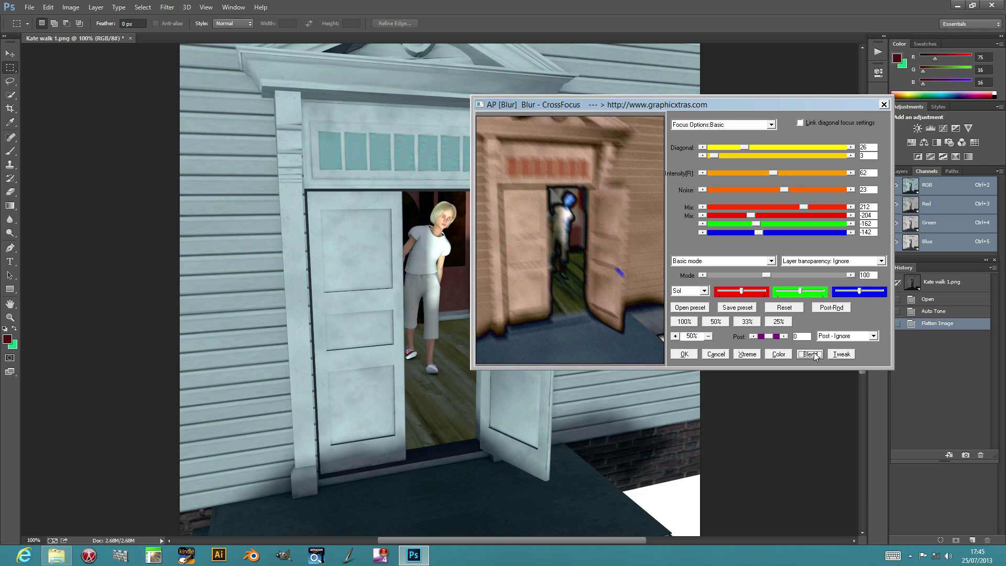
{"action": "left_click", "coordinate": [810, 354]}
{"action": "left_click", "coordinate": [810, 354]}
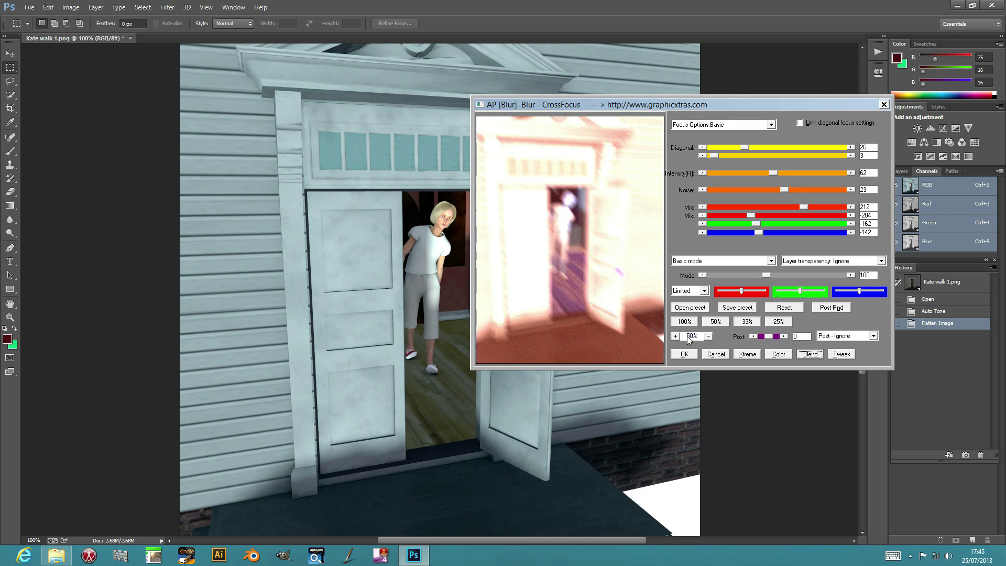
{"action": "left_click", "coordinate": [685, 354]}
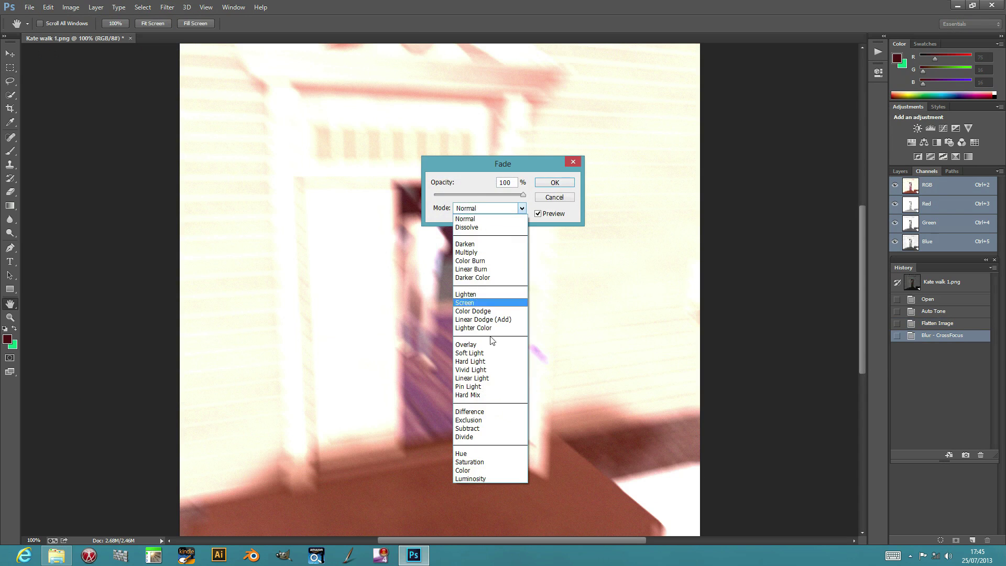
Preview the CrossFocus fade with the Difference mode, then with Darken
{"action": "left_click", "coordinate": [469, 412]}
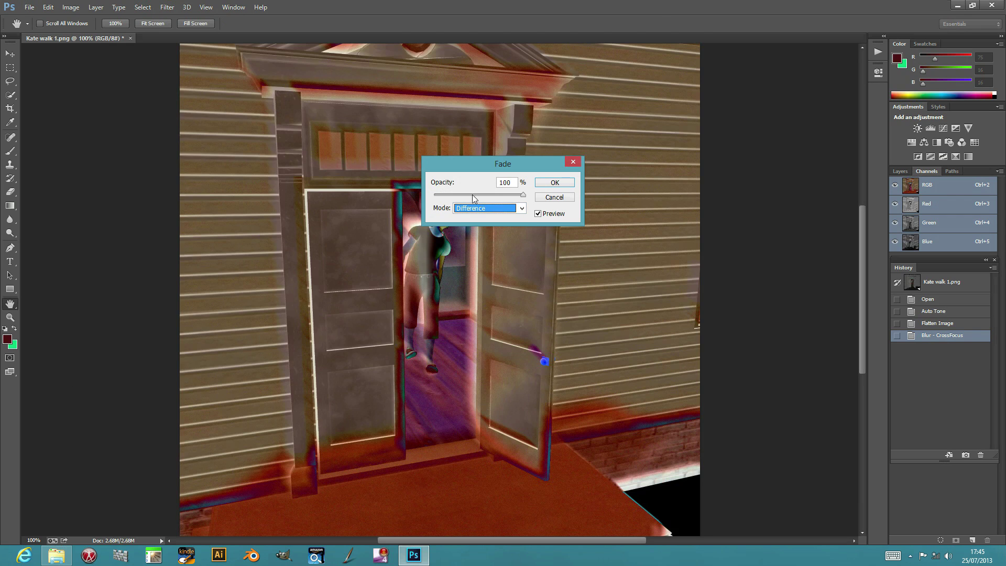
{"action": "left_click", "coordinate": [477, 207]}
{"action": "left_click", "coordinate": [475, 243]}
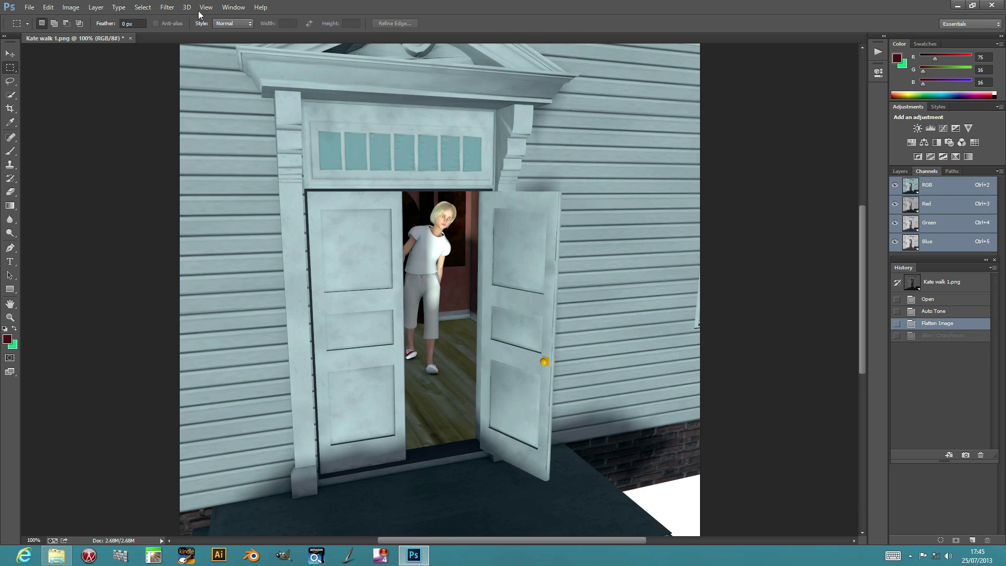
Reopen Filter > AP [Blur] > Blur - CrossFocus on the doorway image
{"action": "left_click", "coordinate": [168, 8]}
{"action": "mouse_move", "coordinate": [209, 218]}
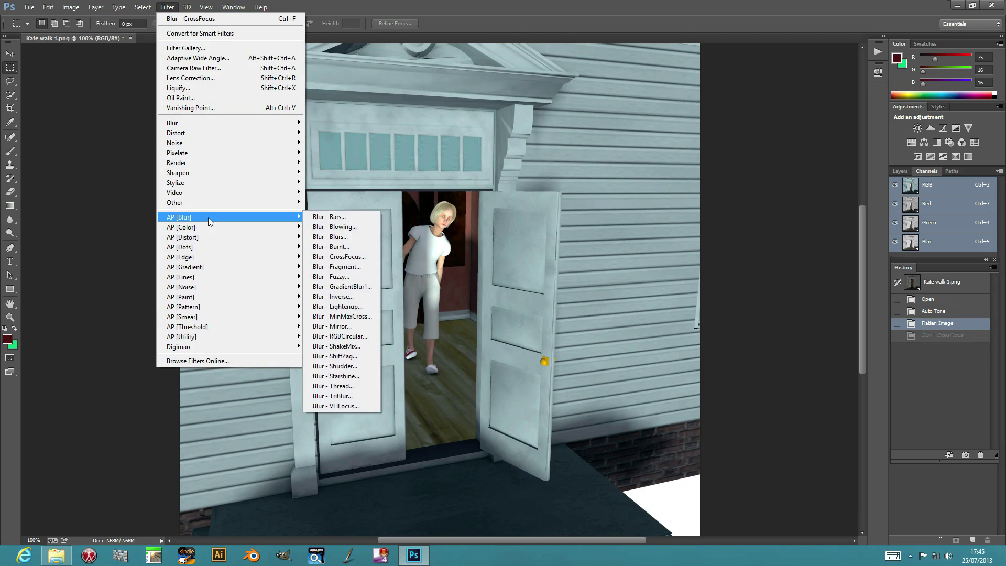
{"action": "left_click", "coordinate": [341, 256]}
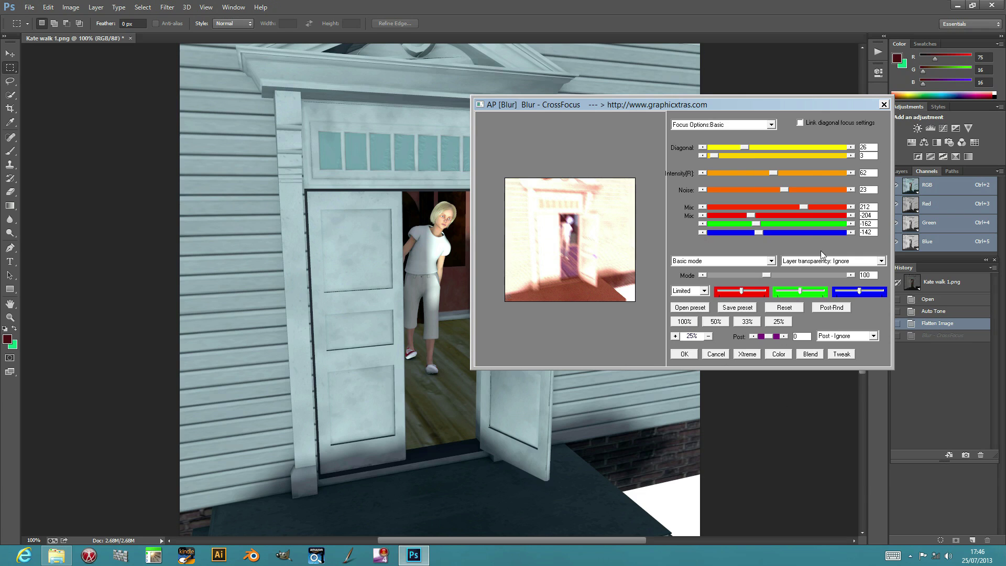
Recolour the blur, lower the red tint, and set Post to Gradient 3, then Gradient 7
{"action": "left_click", "coordinate": [783, 348]}
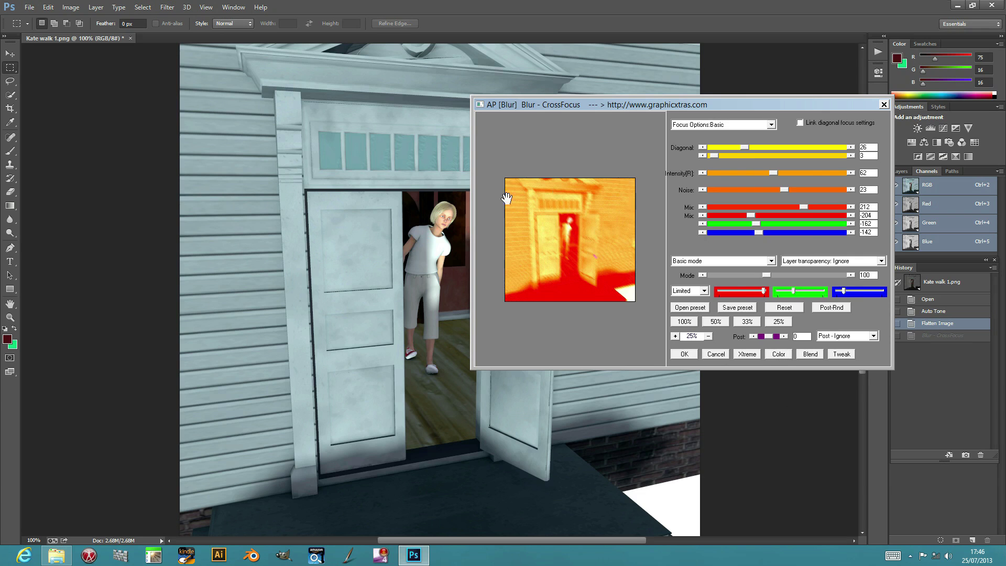
{"action": "left_click_drag", "start_coordinate": [763, 293], "coordinate": [813, 293]}
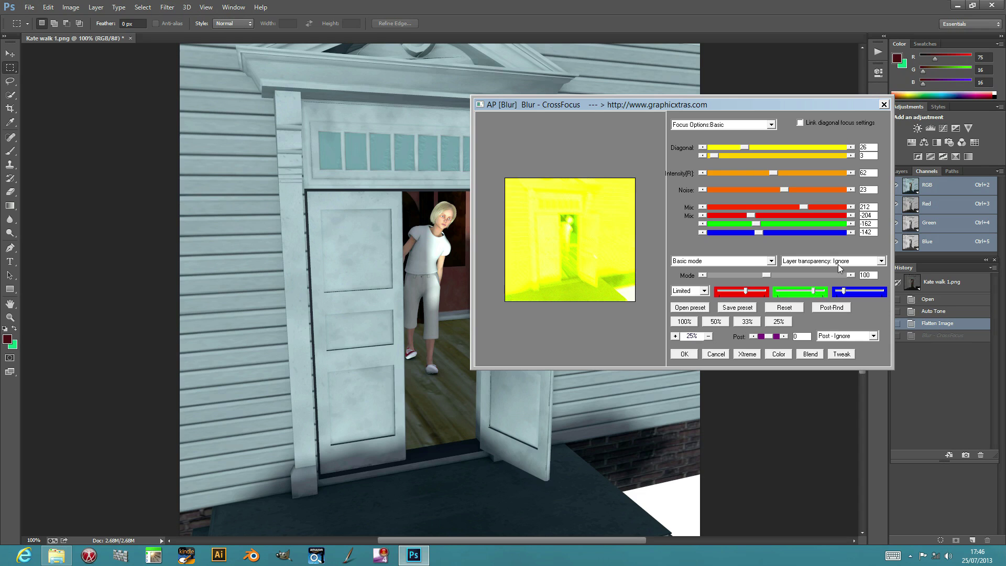
{"action": "left_click", "coordinate": [844, 336]}
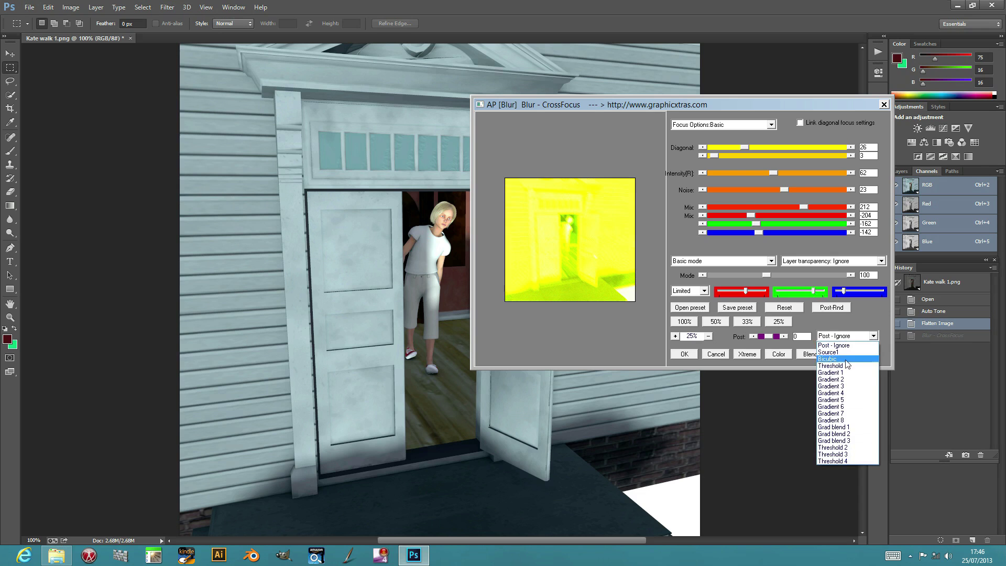
{"action": "left_click", "coordinate": [843, 386]}
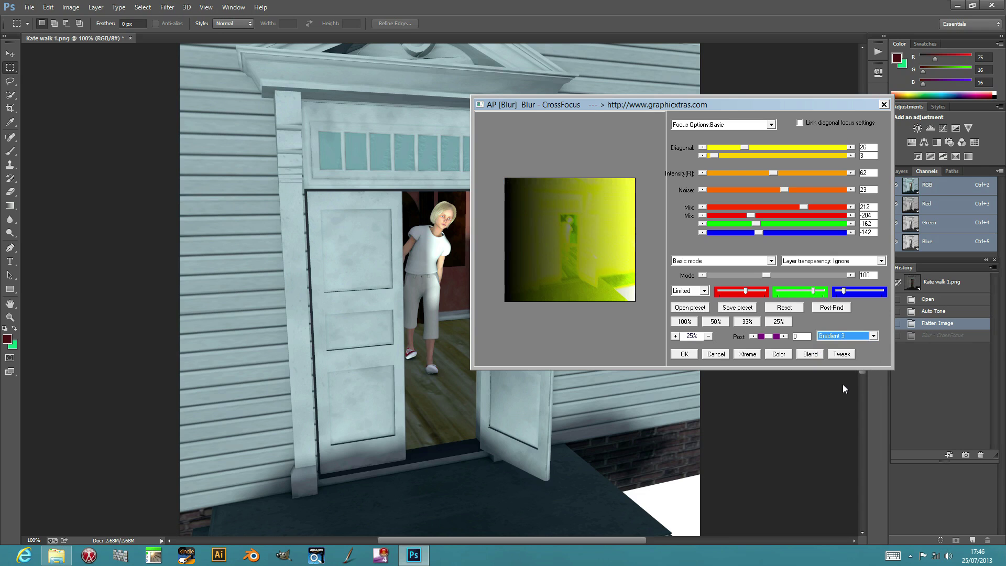
{"action": "left_click", "coordinate": [828, 336]}
{"action": "left_click", "coordinate": [850, 413]}
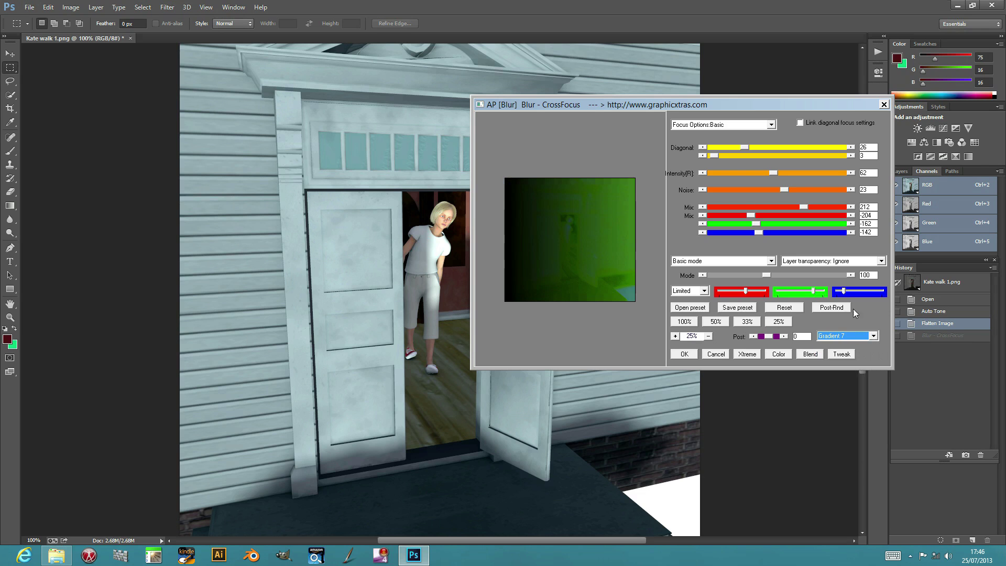
Randomise the post effect three times, then Tweak to Diagonal 10 and 2, Intensity 109
{"action": "left_click", "coordinate": [832, 308]}
{"action": "left_click", "coordinate": [832, 308]}
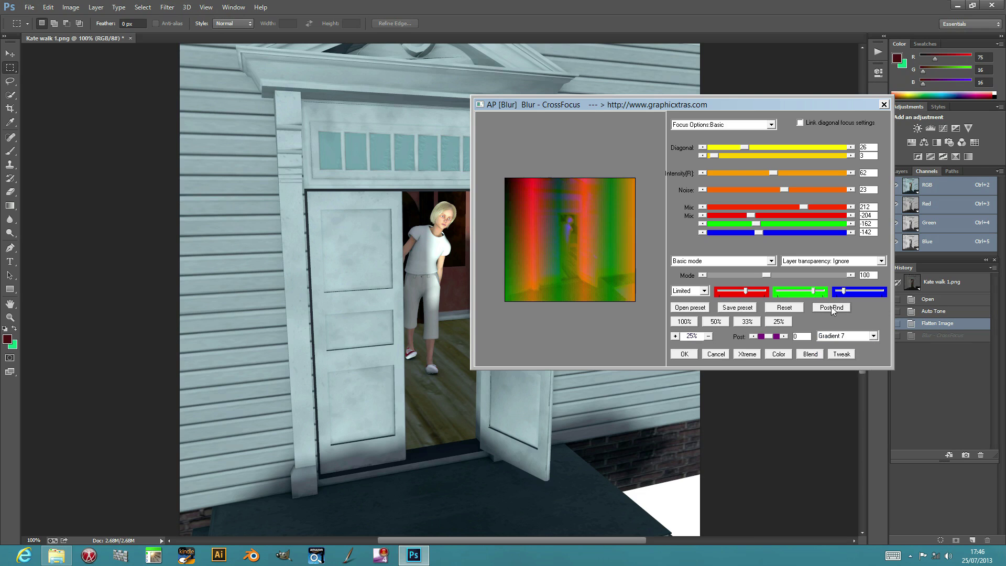
{"action": "left_click", "coordinate": [831, 308]}
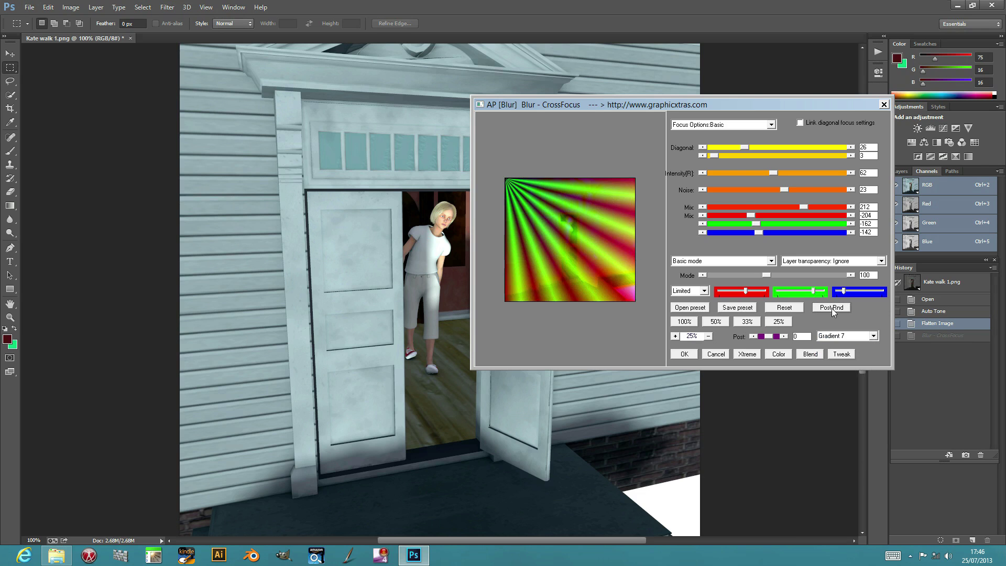
{"action": "left_click", "coordinate": [841, 354]}
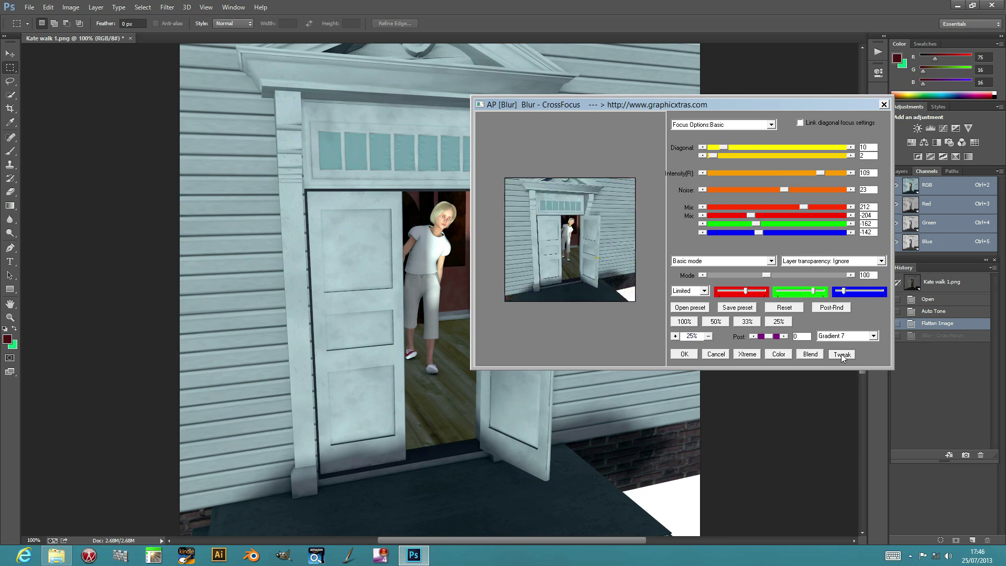